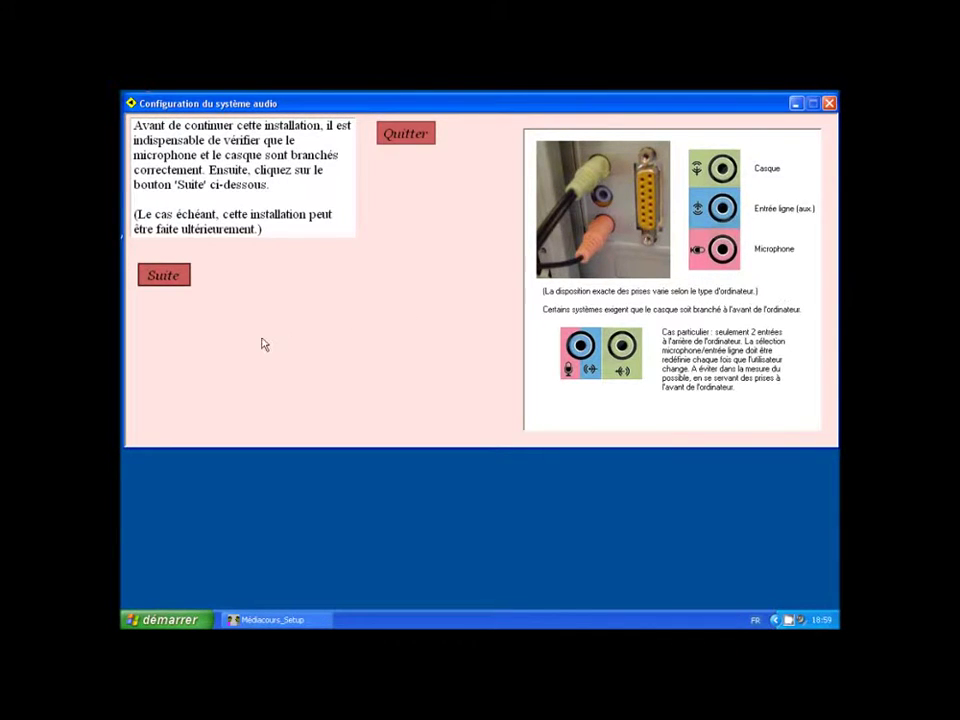
# Step: Continue past the headset and microphone connection check and advance the playback volume help to the microphone's 'Avancé' instructions
pyautogui.click(164, 276)
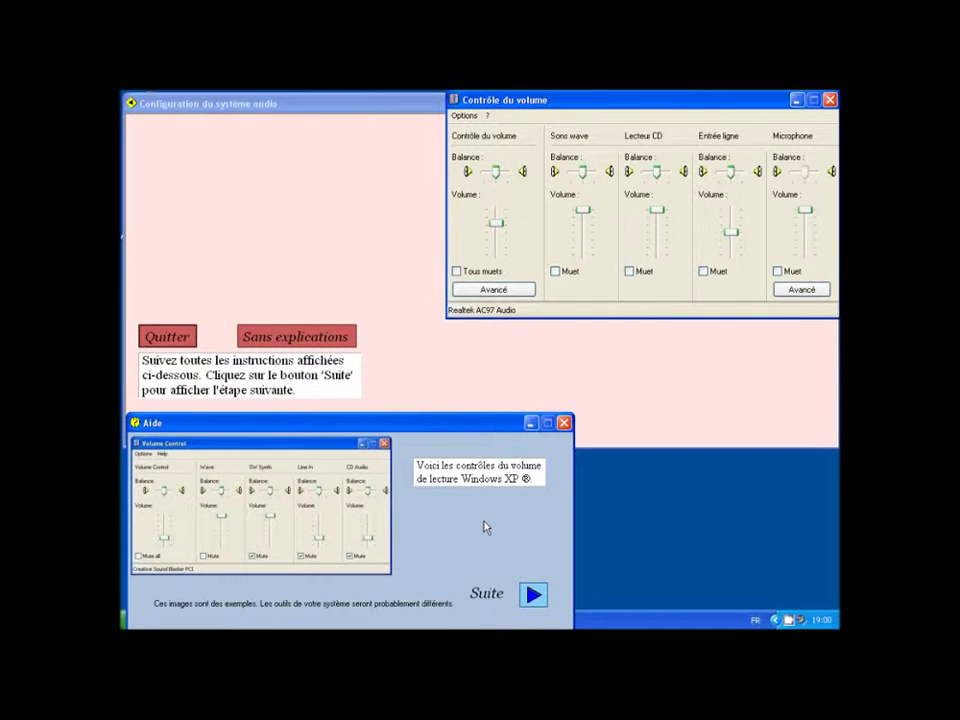
pyautogui.click(531, 597)
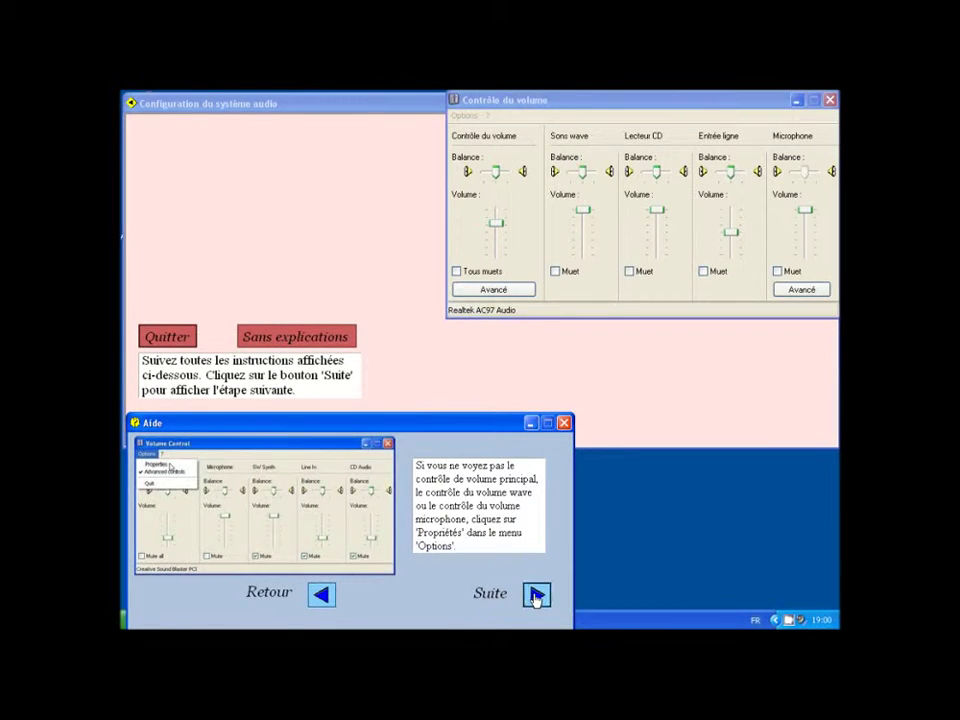
pyautogui.click(535, 597)
pyautogui.click(536, 597)
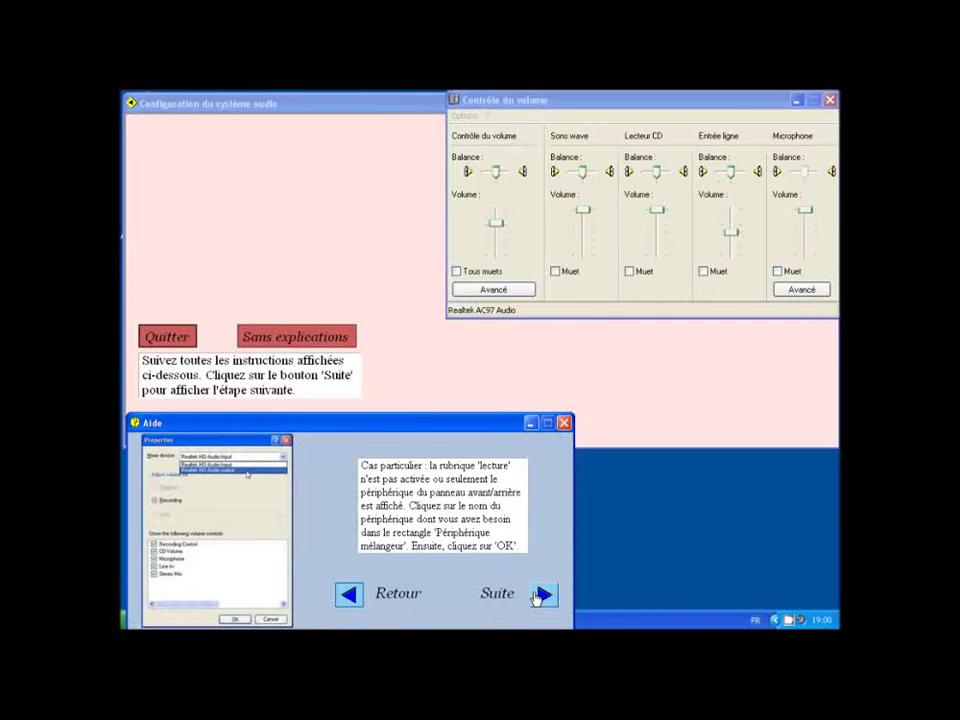
pyautogui.click(537, 597)
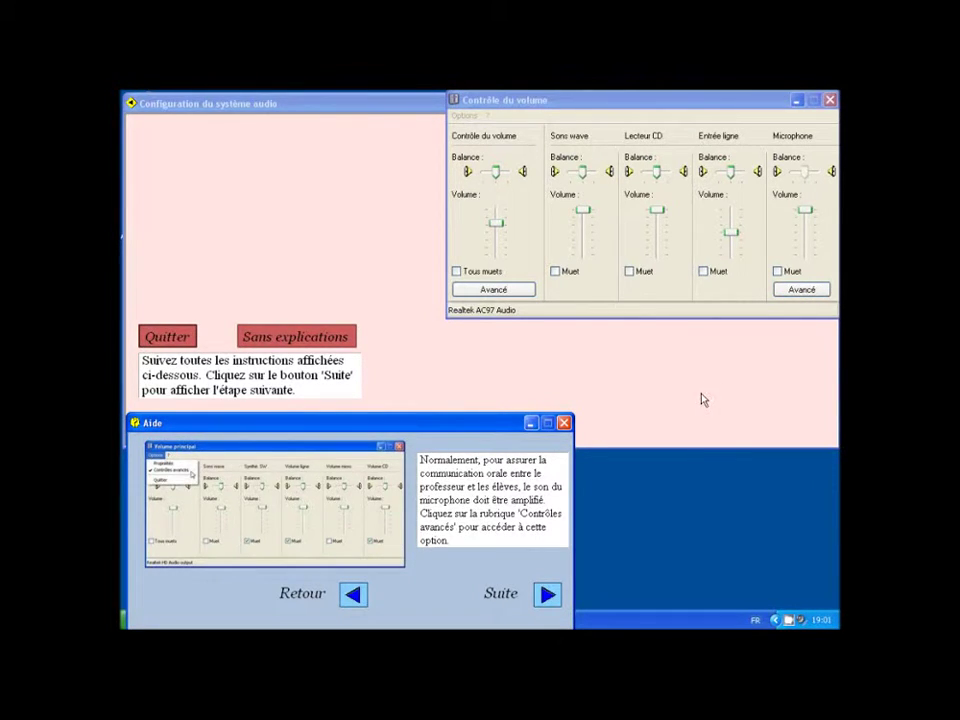
pyautogui.click(548, 594)
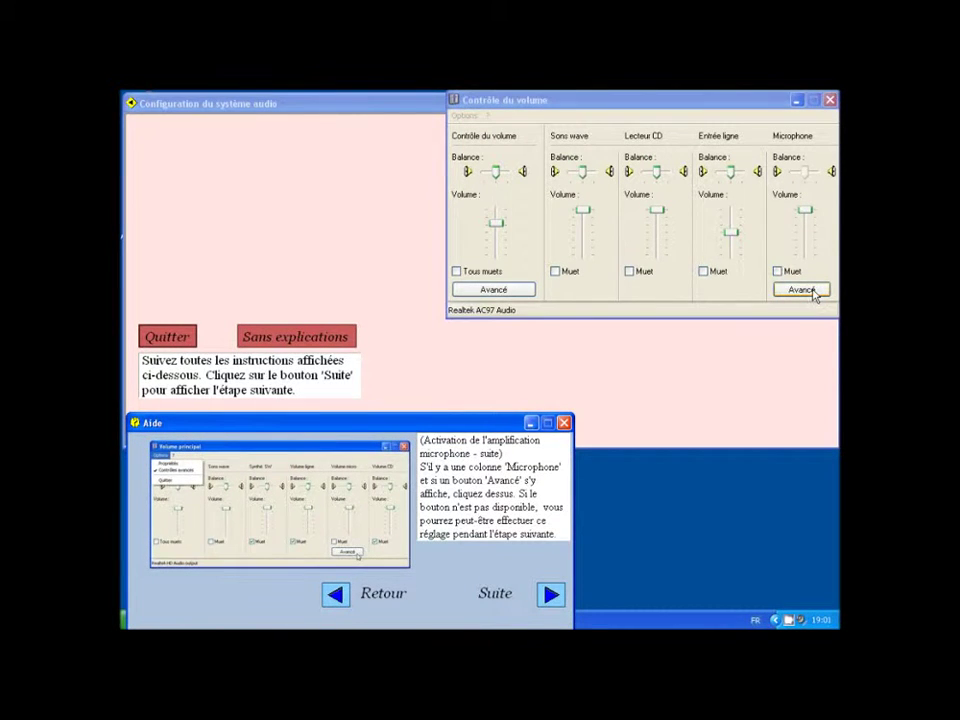
# Step: Check the microphone's advanced playback controls with Mic2 Select off and Mic Boost on, and finish the playback help
pyautogui.click(801, 290)
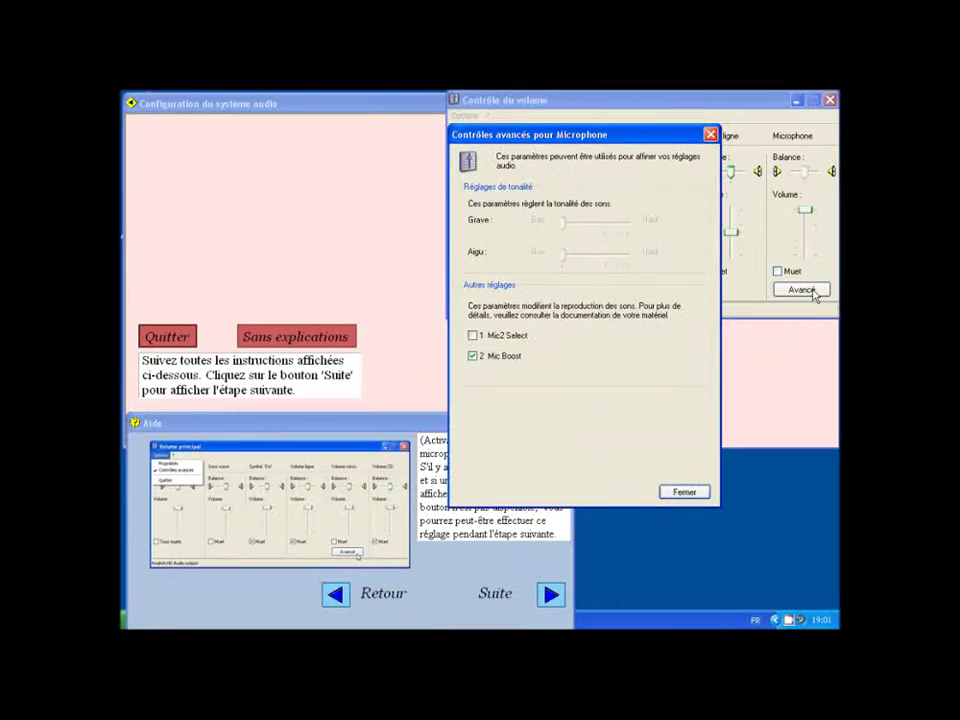
pyautogui.click(553, 595)
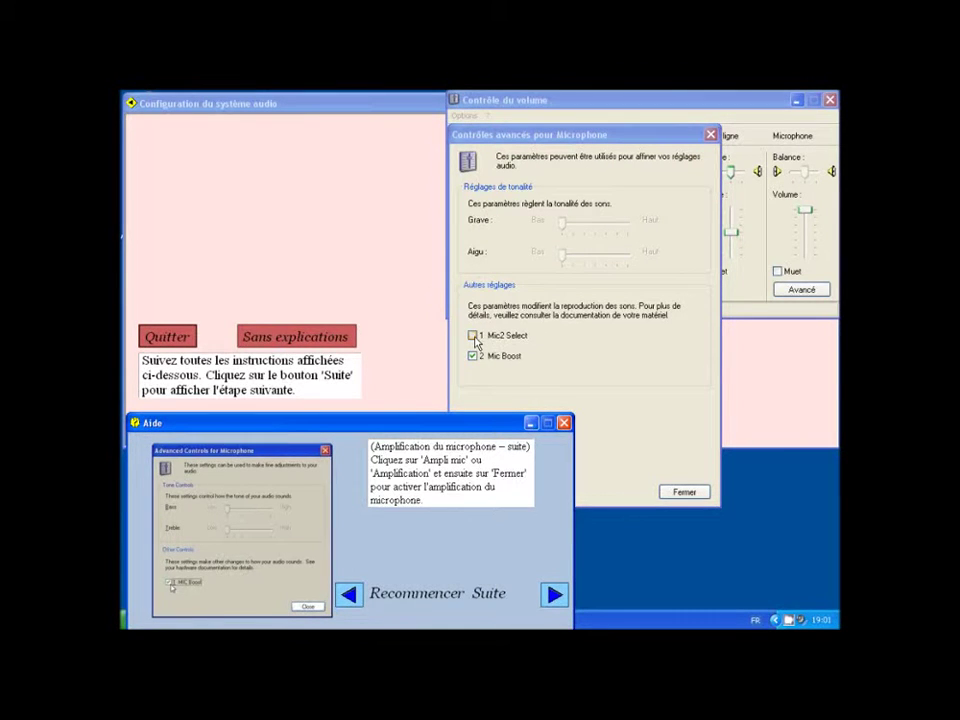
pyautogui.click(474, 337)
pyautogui.click(474, 338)
pyautogui.click(688, 492)
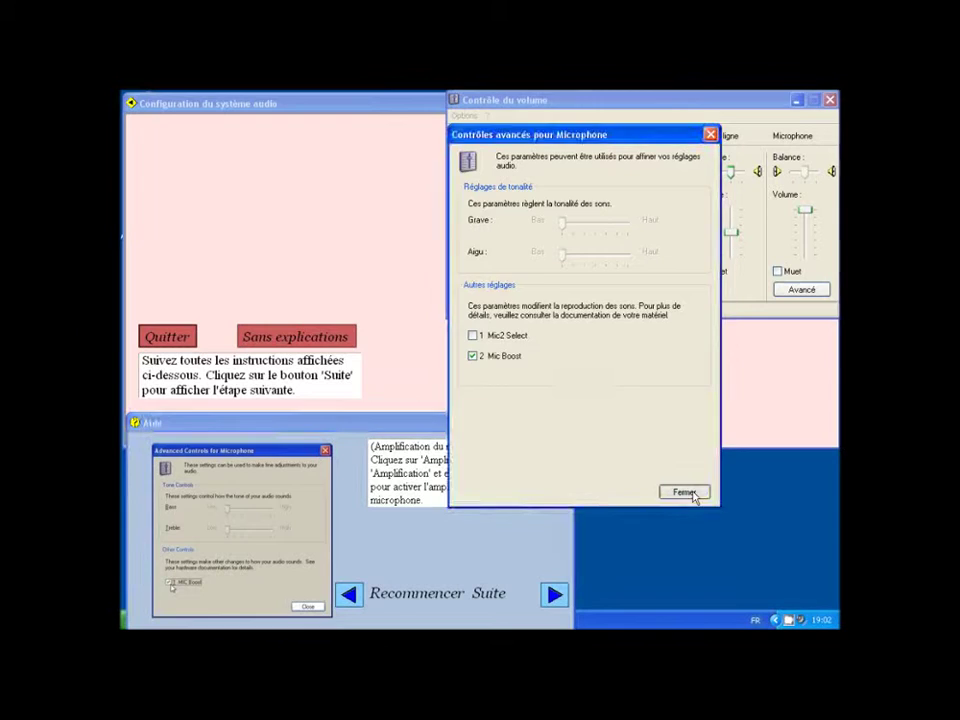
pyautogui.click(559, 602)
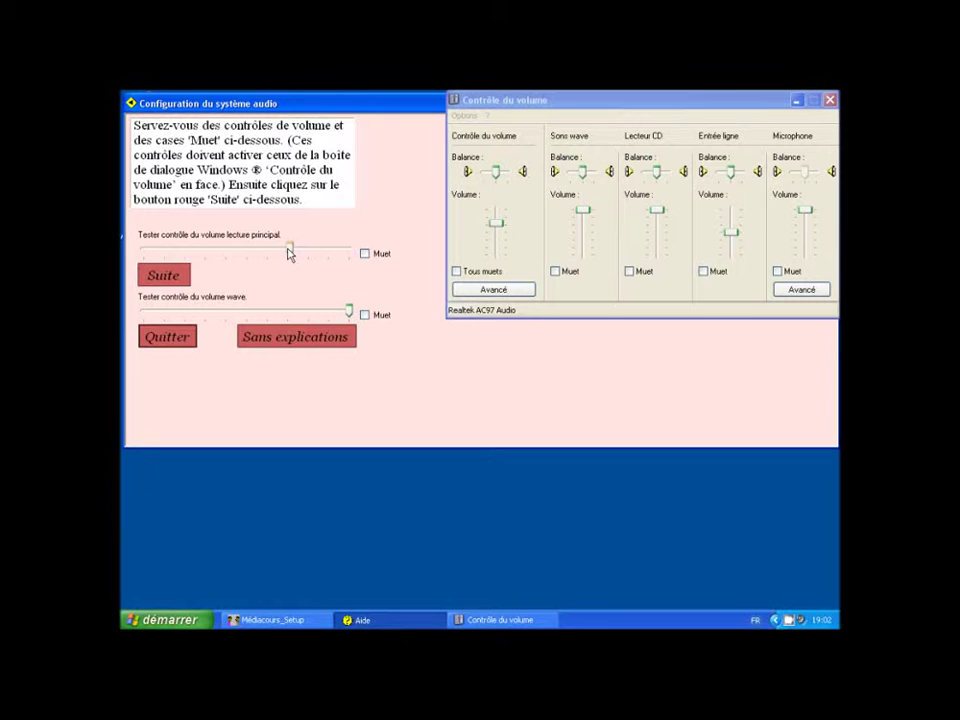
# Step: Test the main and wave playback volume controls, raising the main volume slightly, and confirm that they operate the Windows controls
pyautogui.moveTo(289, 252)
pyautogui.mouseDown()
pyautogui.moveTo(337, 255)
pyautogui.moveTo(230, 256)
pyautogui.moveTo(316, 253)
pyautogui.moveTo(301, 252)
pyautogui.mouseUp()
pyautogui.moveTo(349, 313)
pyautogui.mouseDown()
pyautogui.moveTo(255, 311)
pyautogui.moveTo(362, 313)
pyautogui.mouseUp()
pyautogui.click(162, 276)
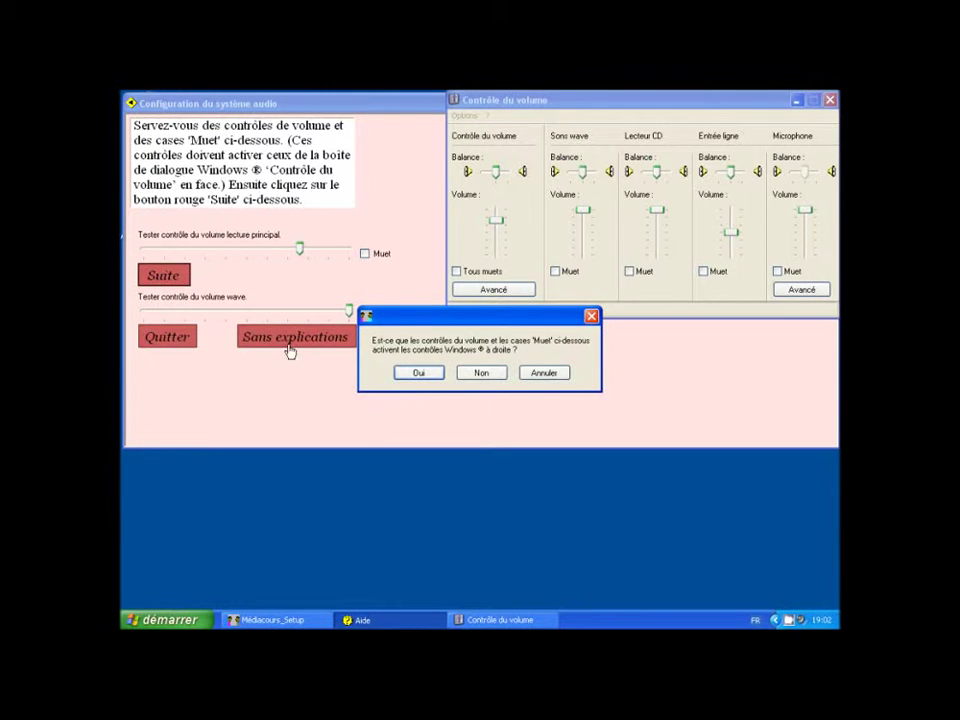
pyautogui.click(429, 376)
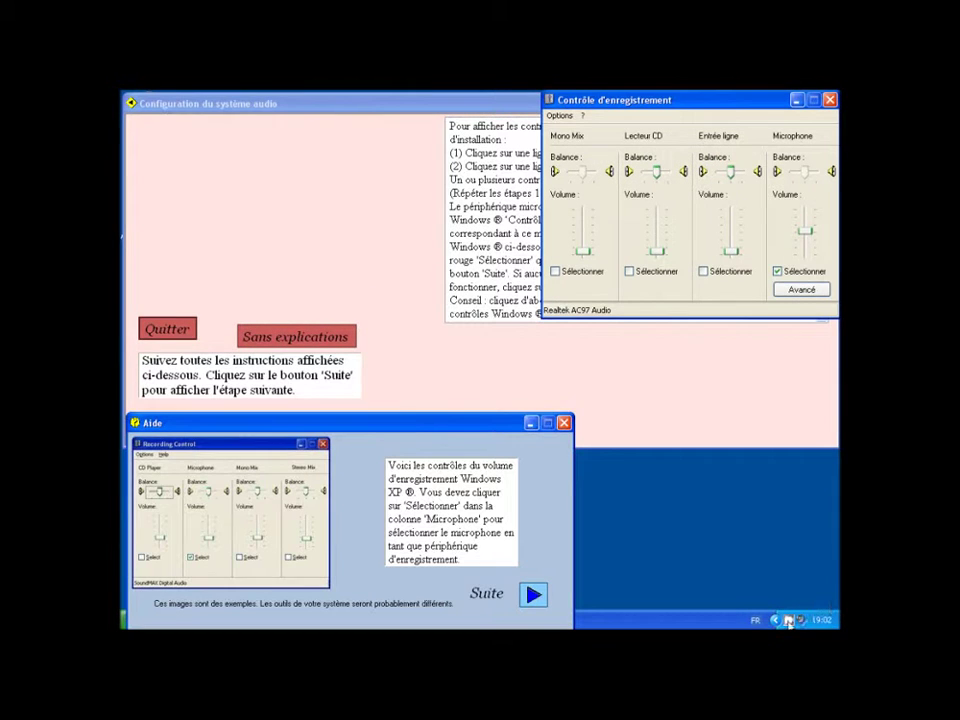
# Step: Advance the recording volume help for 'Contrôle d'enregistrement' to the microphone amplification instructions
pyautogui.click(788, 621)
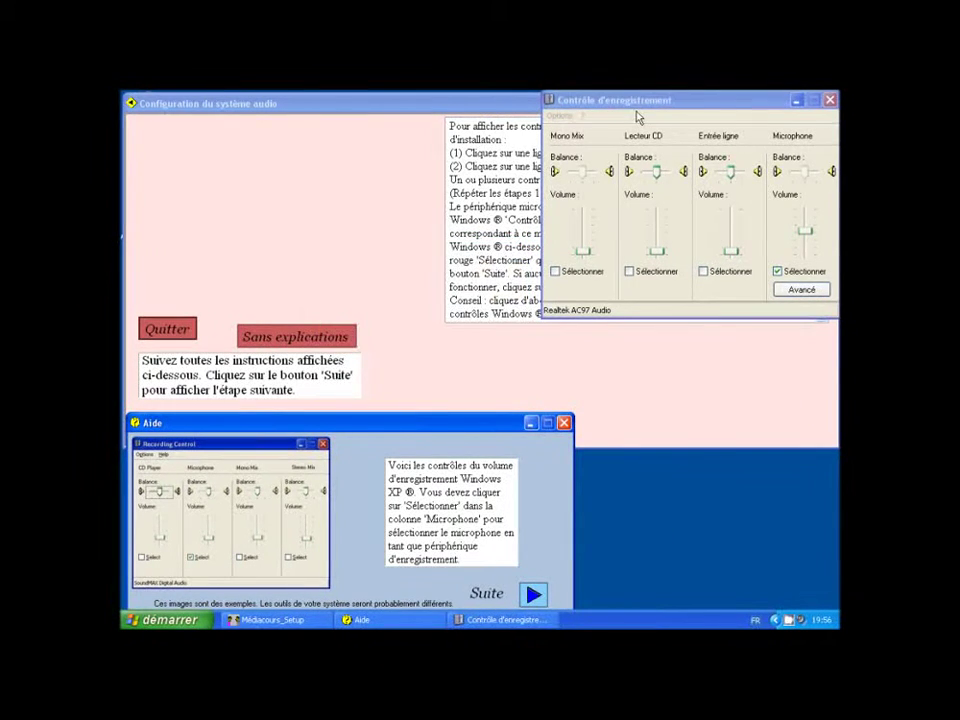
pyautogui.click(695, 107)
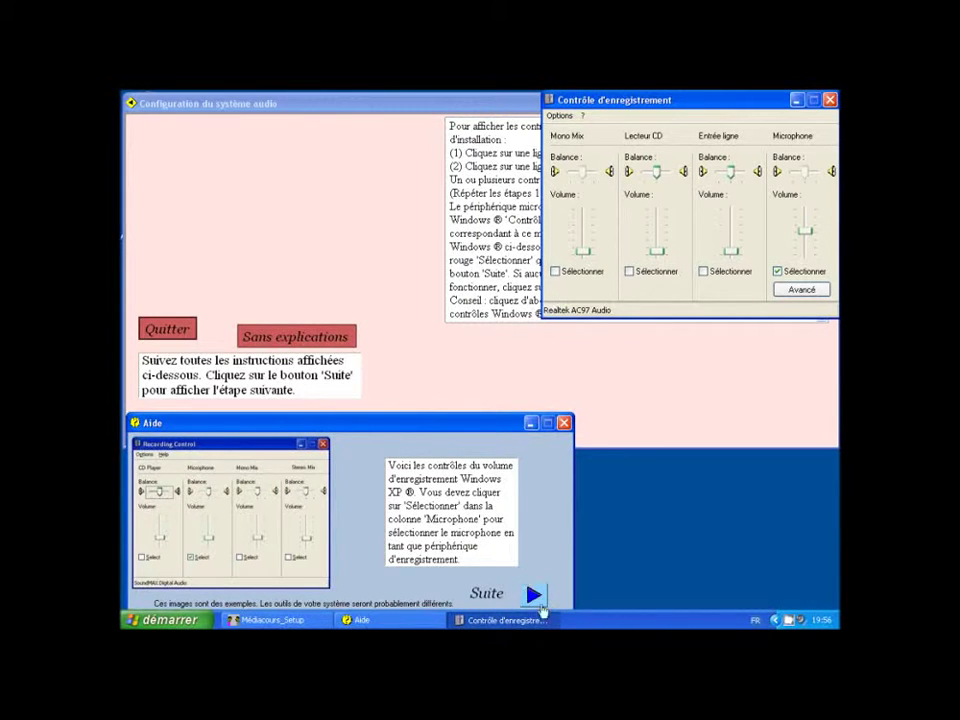
pyautogui.click(534, 596)
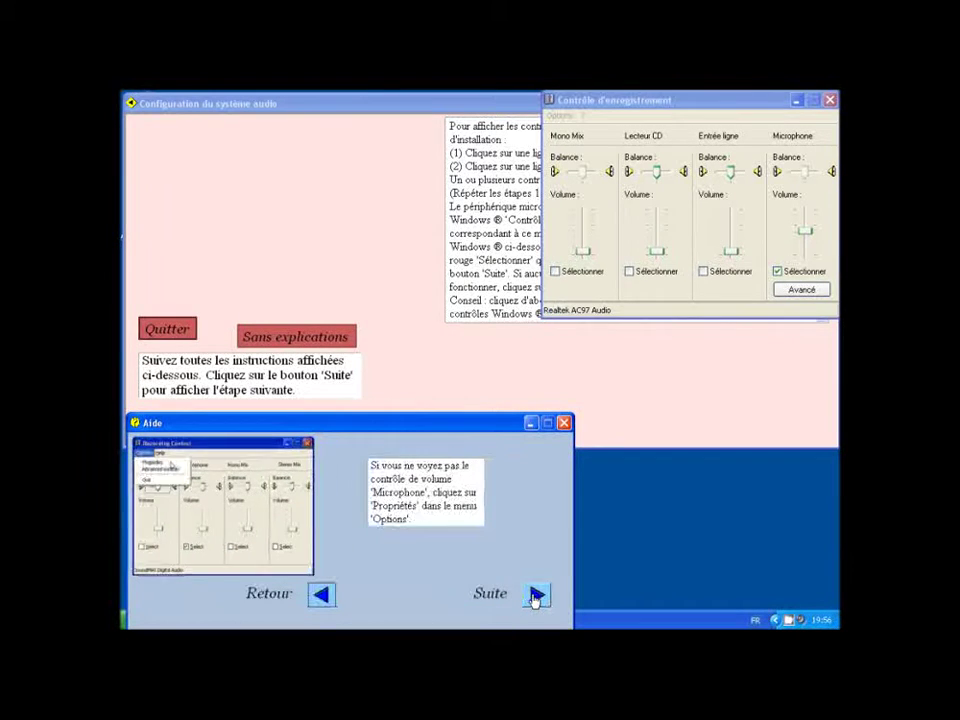
pyautogui.click(537, 596)
pyautogui.click(538, 596)
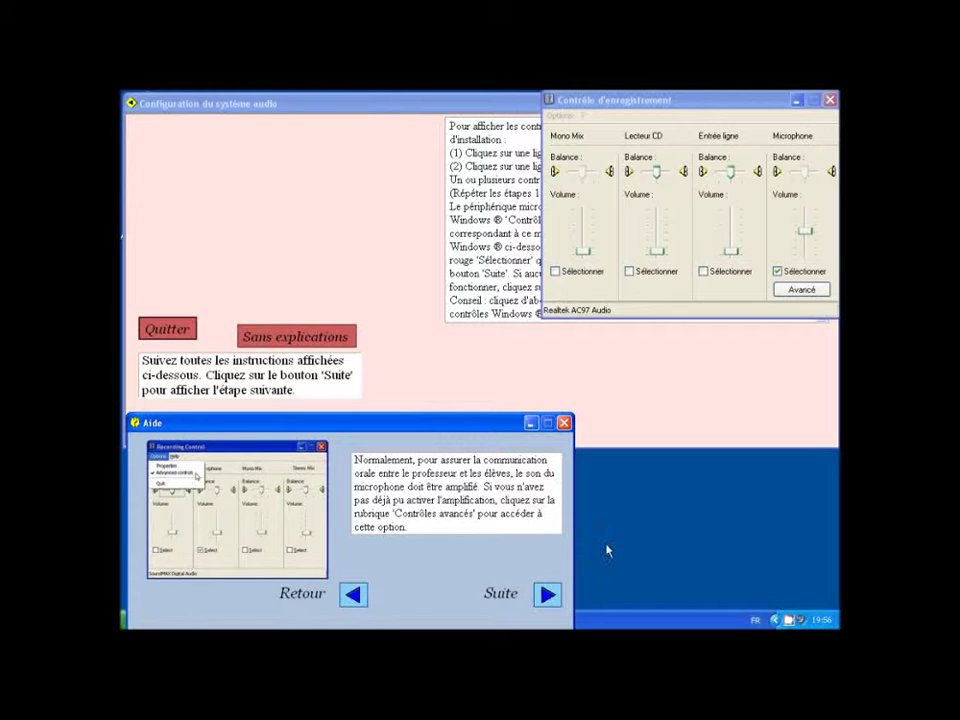
pyautogui.click(551, 594)
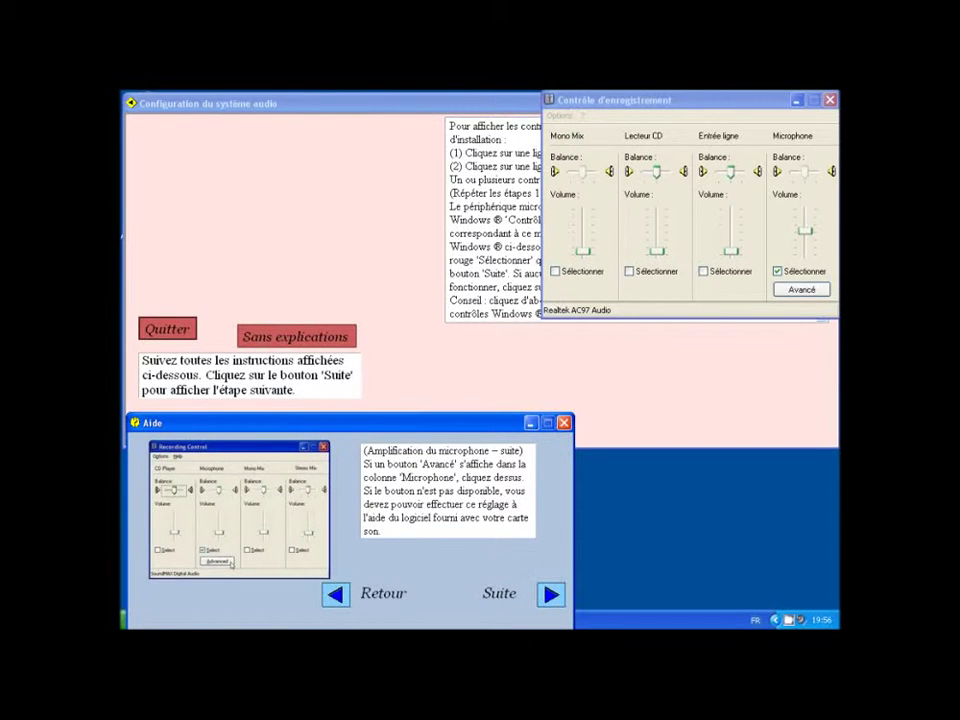
# Step: Check the Mic Boost option in the microphone's advanced recording controls, close them and finish the recording help
pyautogui.click(792, 290)
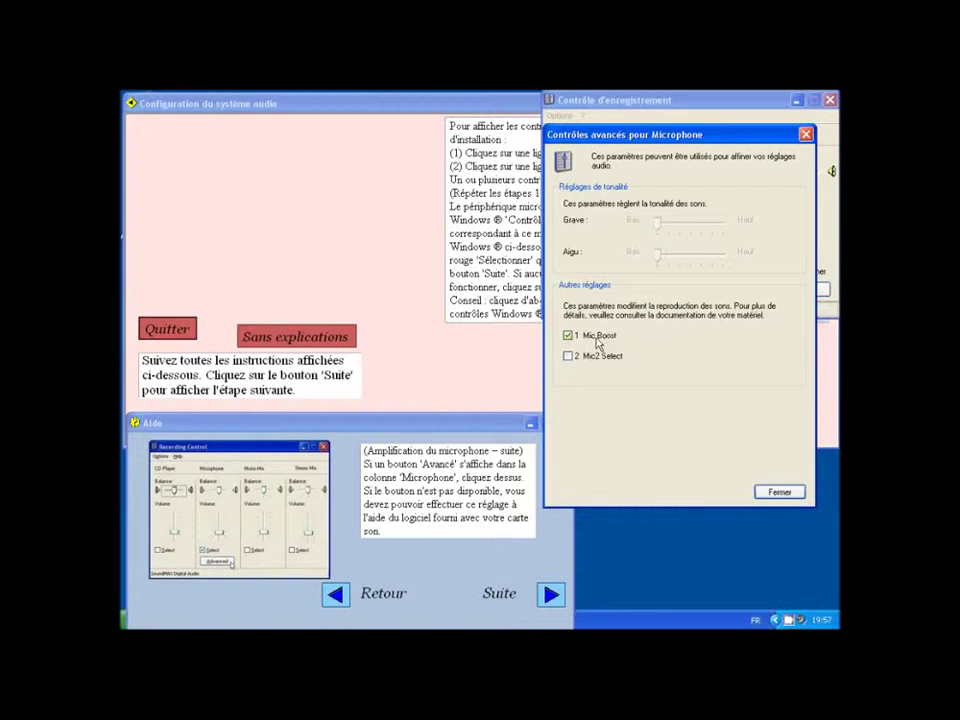
pyautogui.click(553, 594)
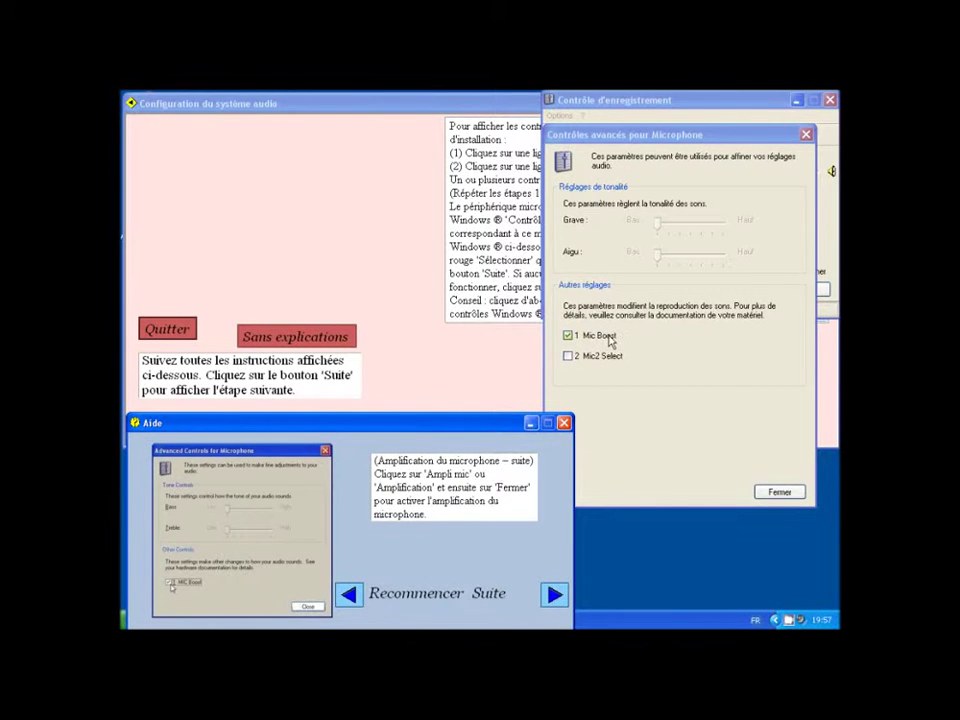
pyautogui.click(781, 493)
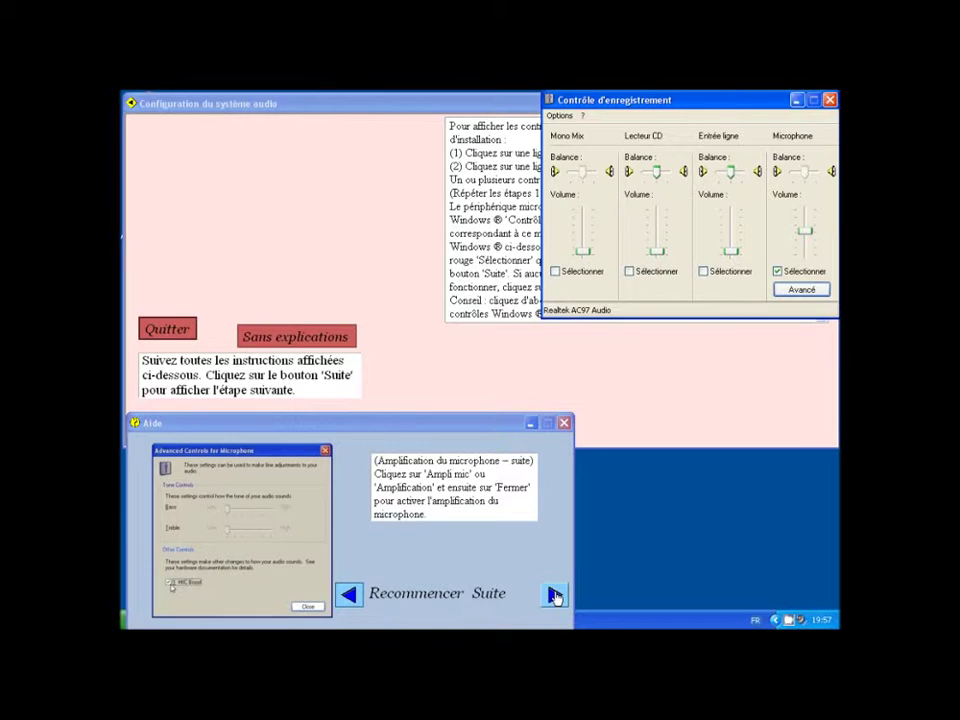
pyautogui.click(555, 597)
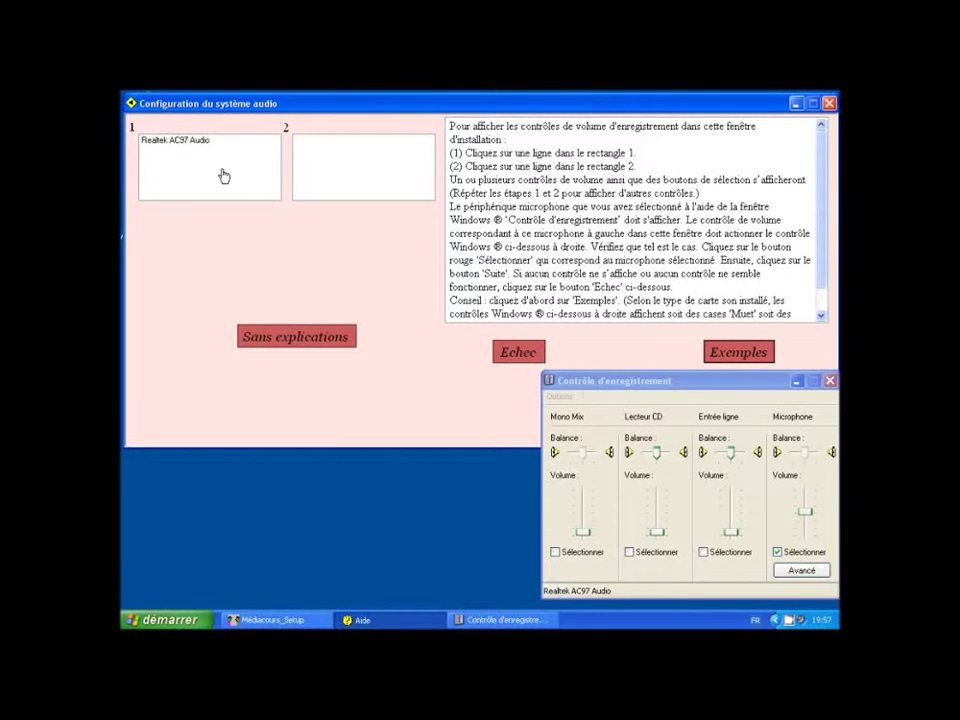
# Step: Display the Contrôle d'enregistrement controls of Realtek AC97 Audio and keep Microphone selected as the Windows recording source
pyautogui.click(174, 145)
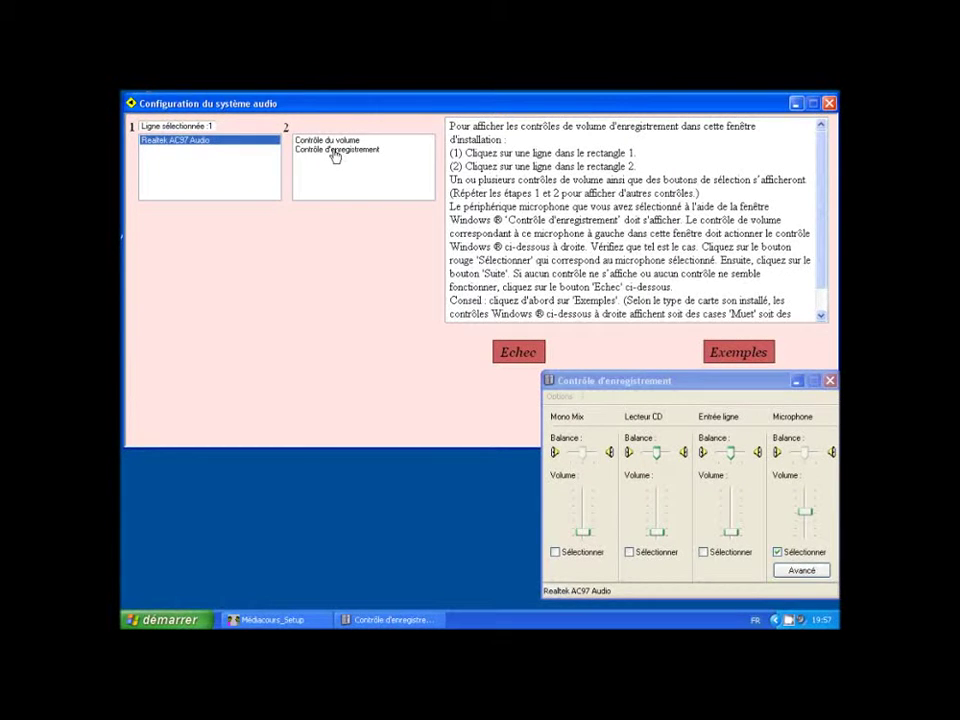
pyautogui.click(336, 150)
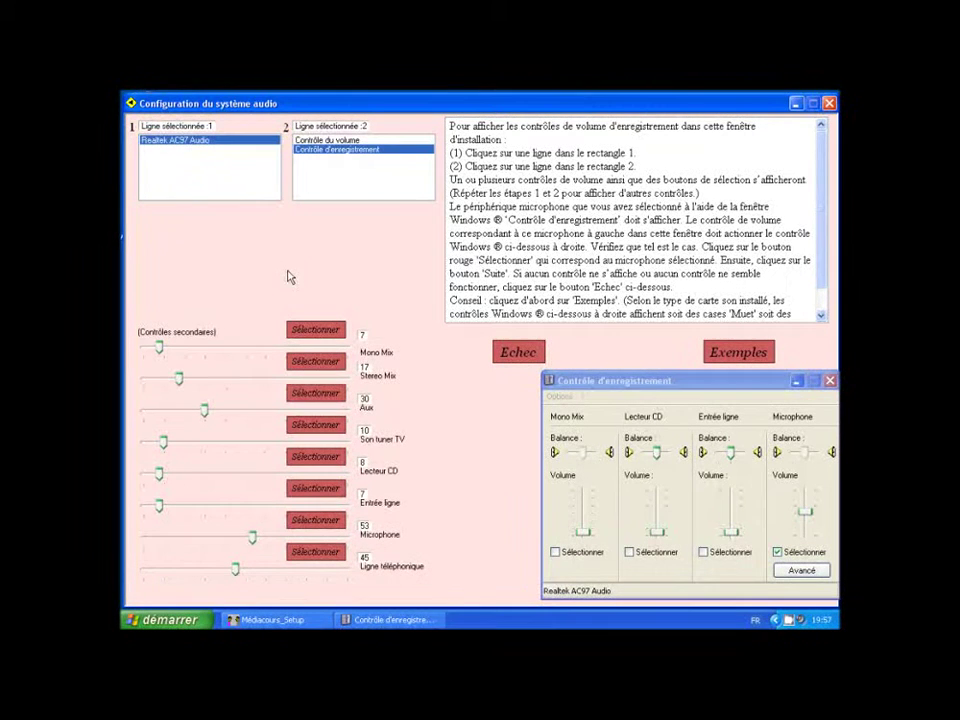
pyautogui.click(779, 556)
pyautogui.click(779, 553)
# Step: Set the microphone recording level to 49, choose the Microphone control and confirm that it operates the Windows level
pyautogui.moveTo(254, 543)
pyautogui.mouseDown()
pyautogui.moveTo(311, 543)
pyautogui.moveTo(244, 542)
pyautogui.mouseUp()
pyautogui.click(318, 526)
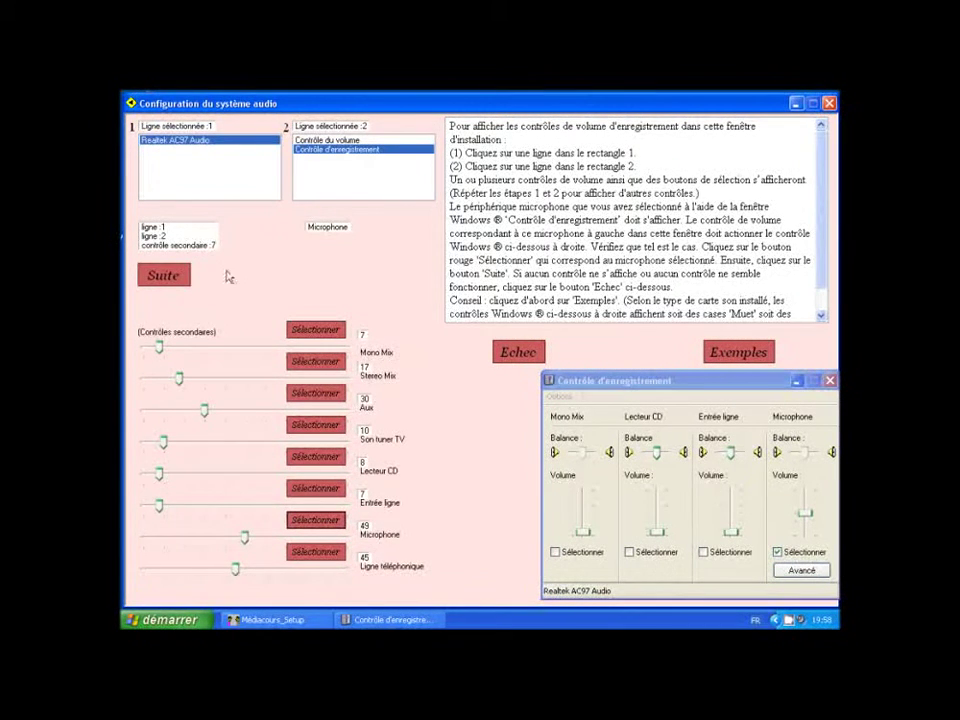
pyautogui.click(164, 281)
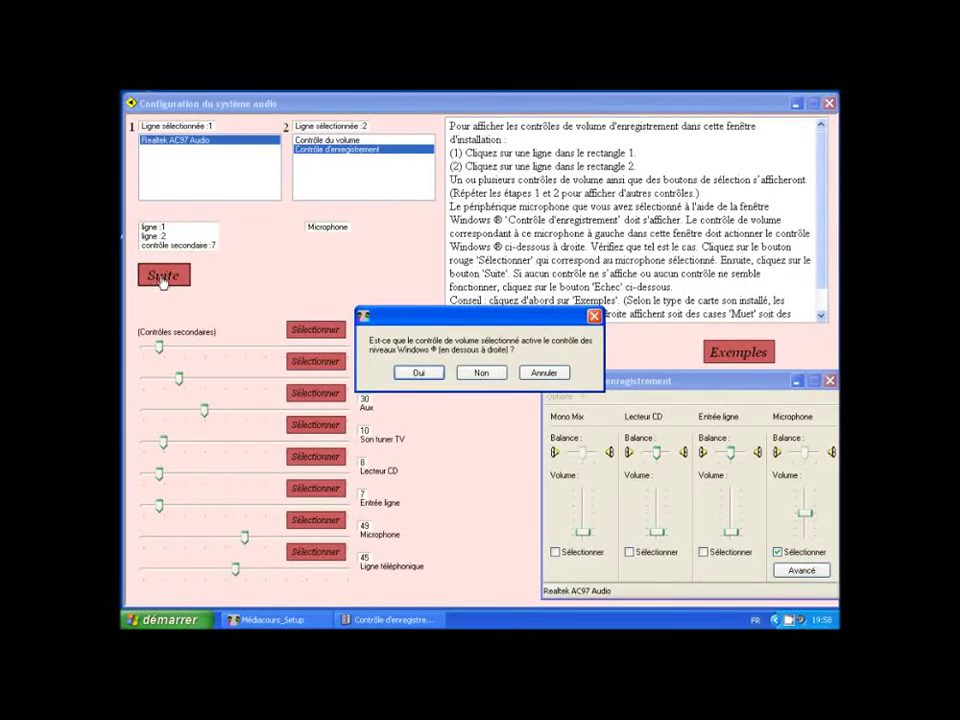
pyautogui.click(420, 373)
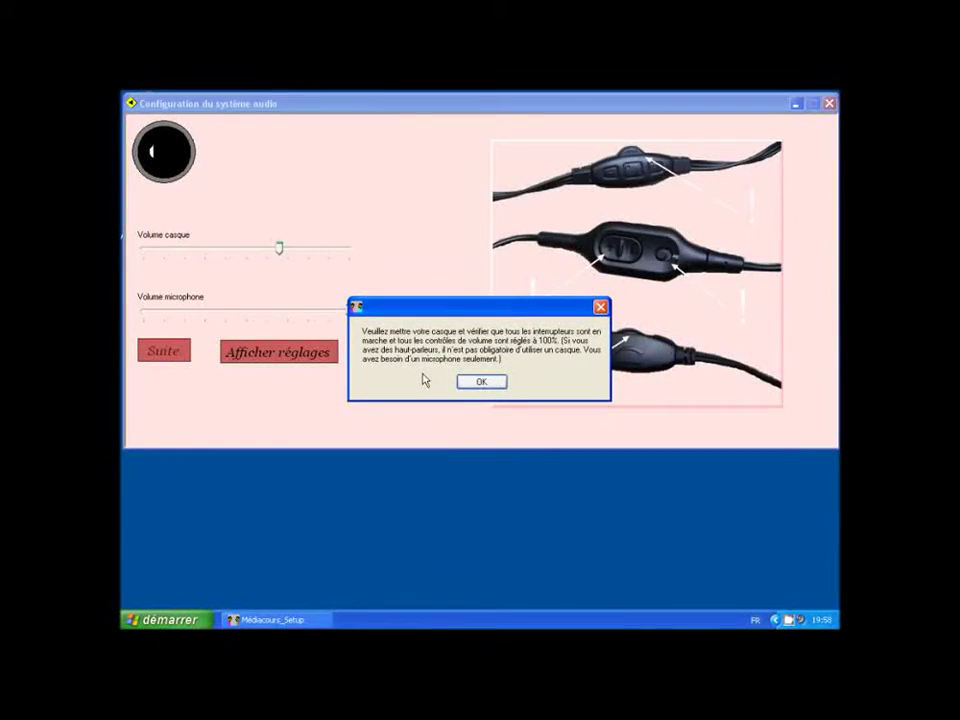
# Step: Acknowledge the headset reminder, and start and stop a test recording with the microphone
pyautogui.click(489, 385)
pyautogui.click(482, 383)
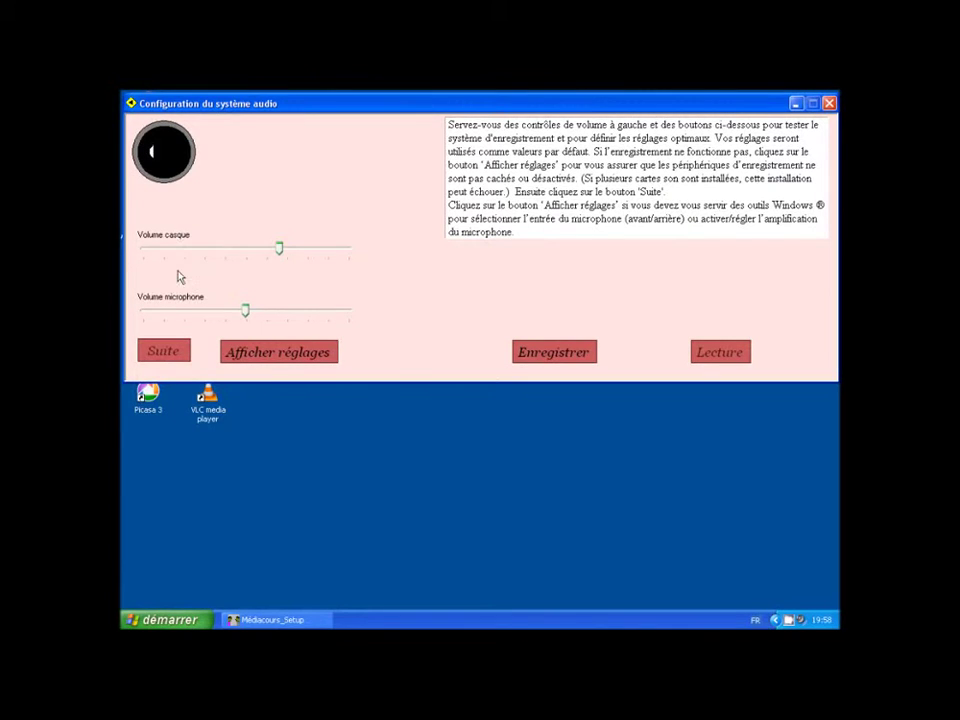
pyautogui.click(559, 359)
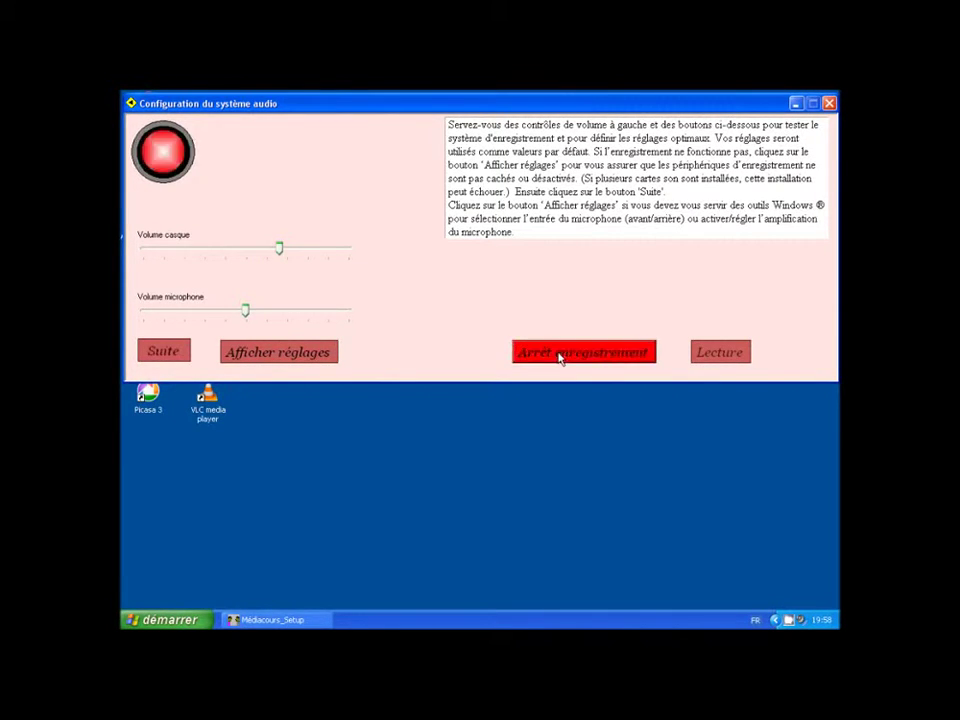
pyautogui.click(583, 361)
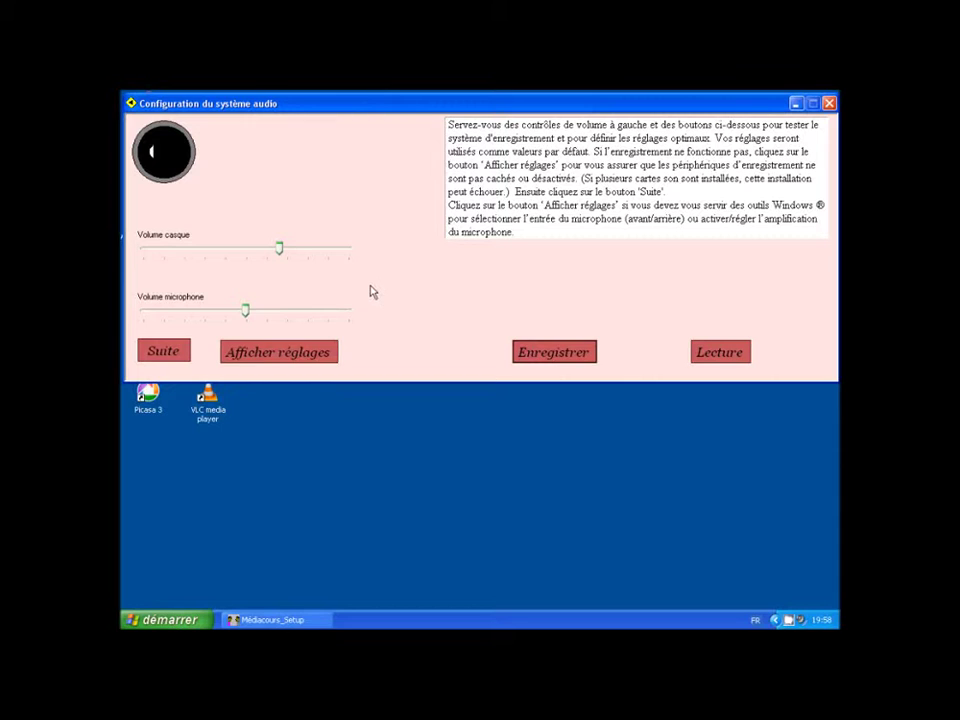
# Step: Finish the audio test and save the configuration as a reusable Profile.cfg file
pyautogui.click(166, 352)
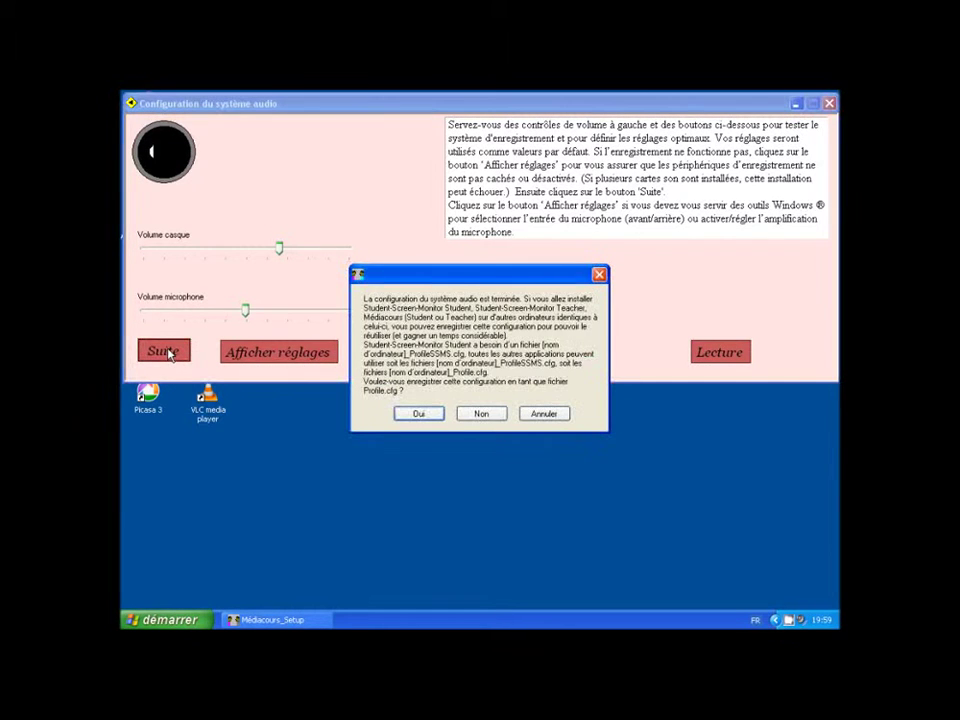
pyautogui.click(419, 419)
pyautogui.click(420, 414)
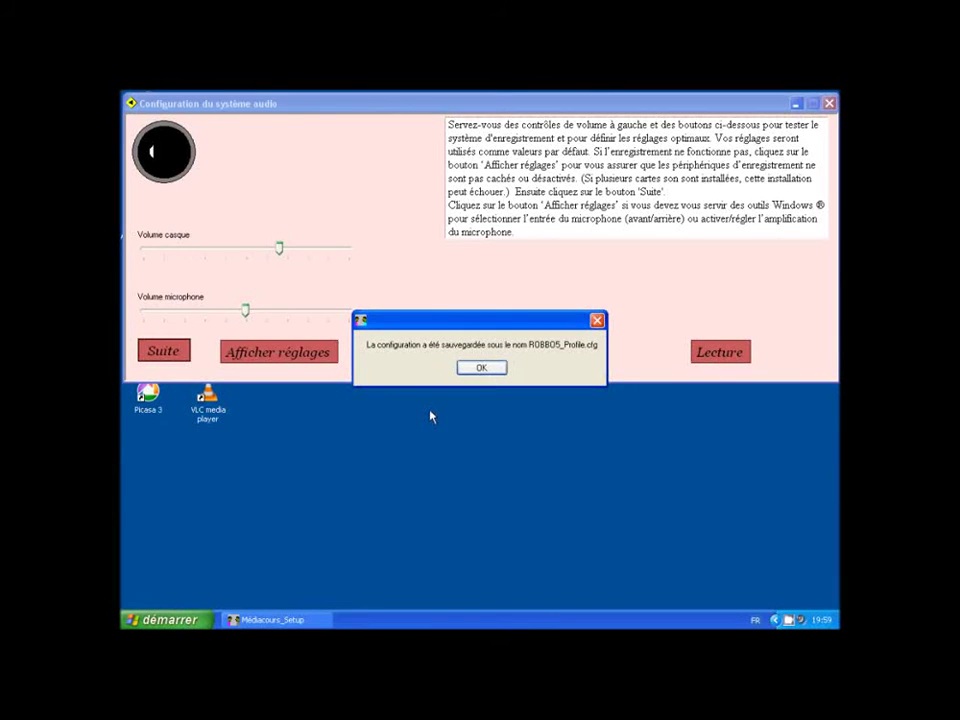